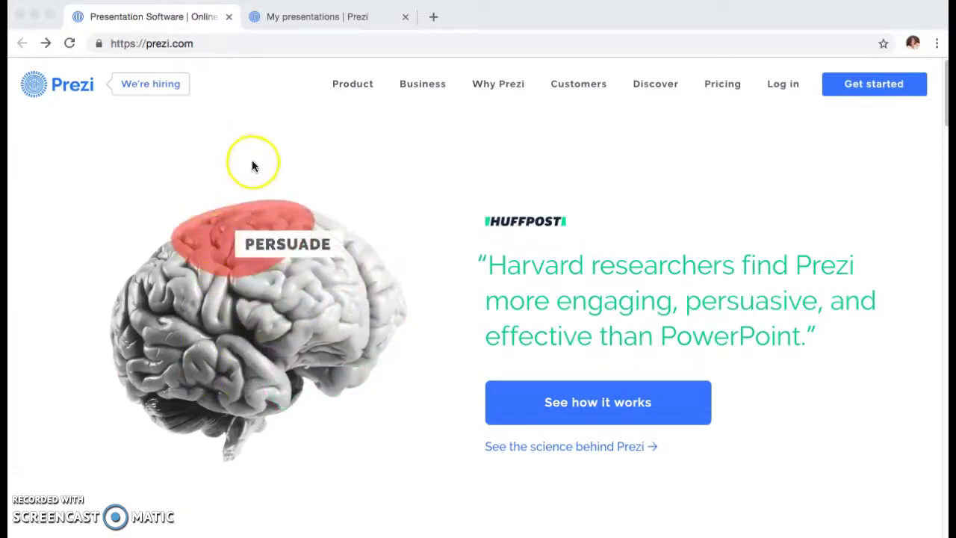
# Review the free Basic plan on the pricing page, then show the My presentations dashboard
pyautogui.click(872, 88)
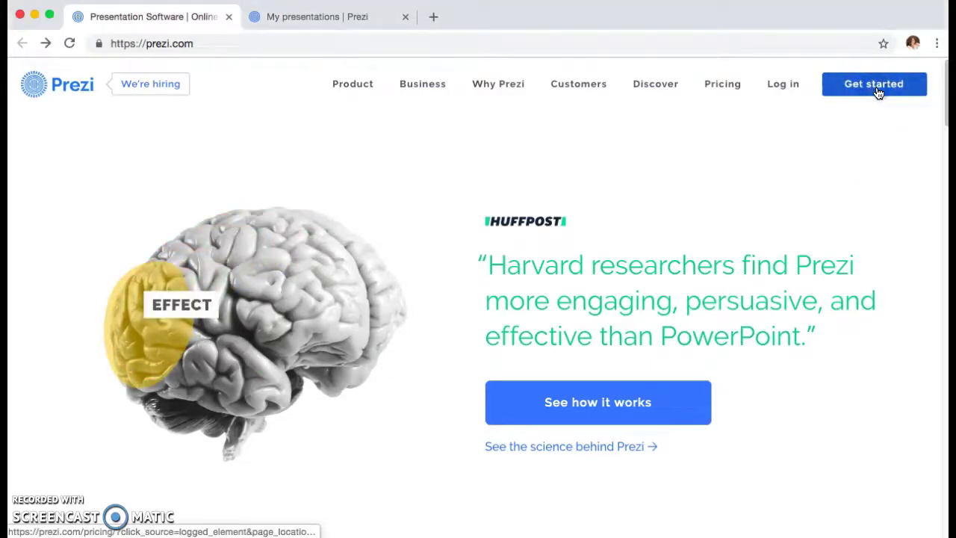
pyautogui.click(879, 91)
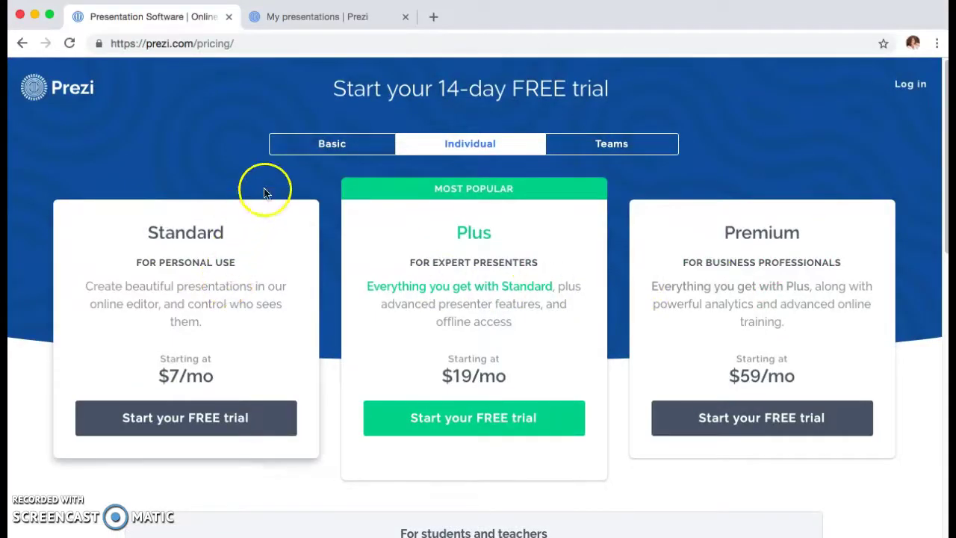
pyautogui.click(288, 147)
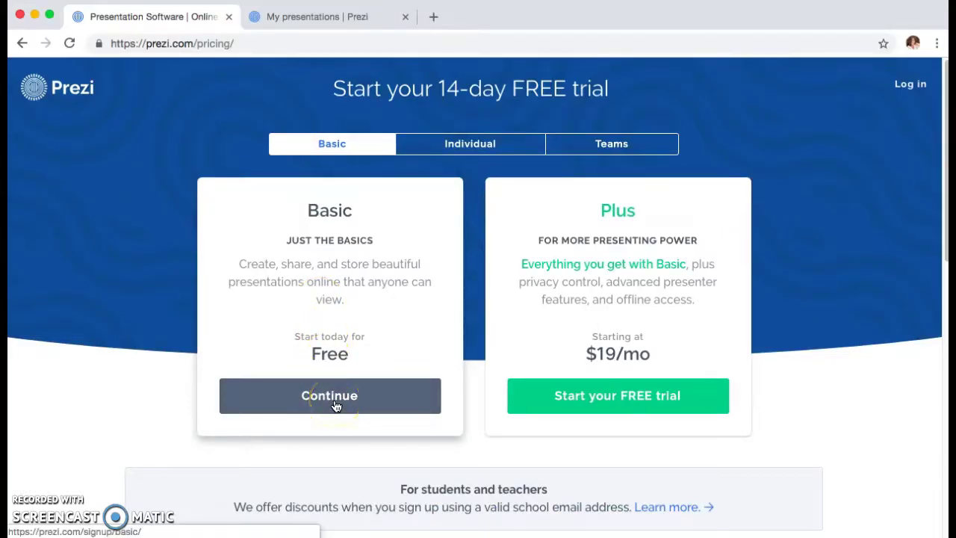
pyautogui.click(327, 17)
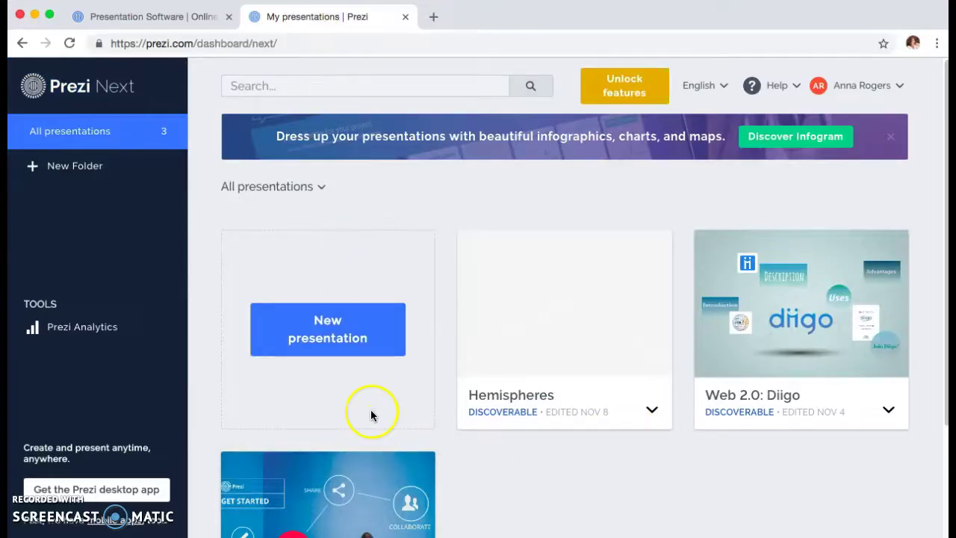
# Start a new presentation after logging in, filter templates by purple, and preview Pitch - Tech Purple
pyautogui.click(363, 336)
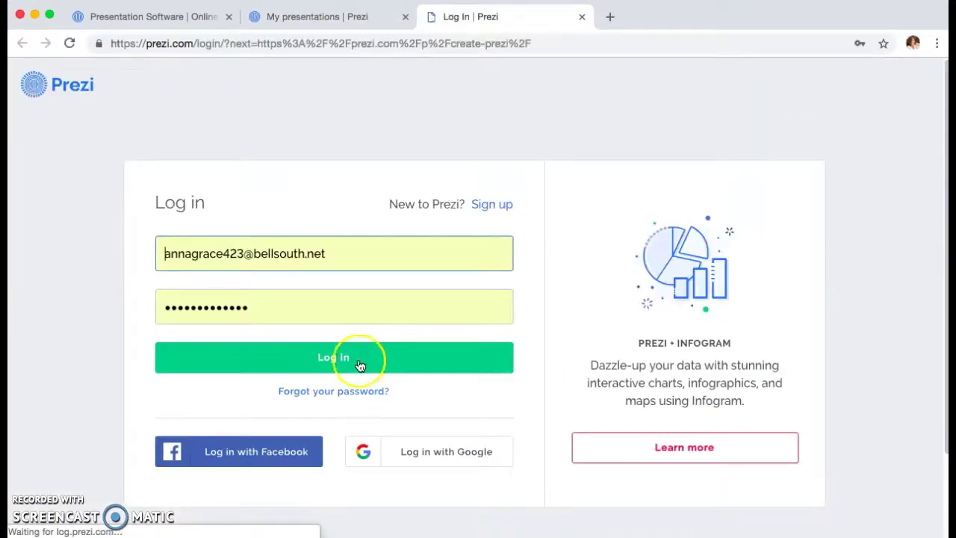
pyautogui.click(359, 366)
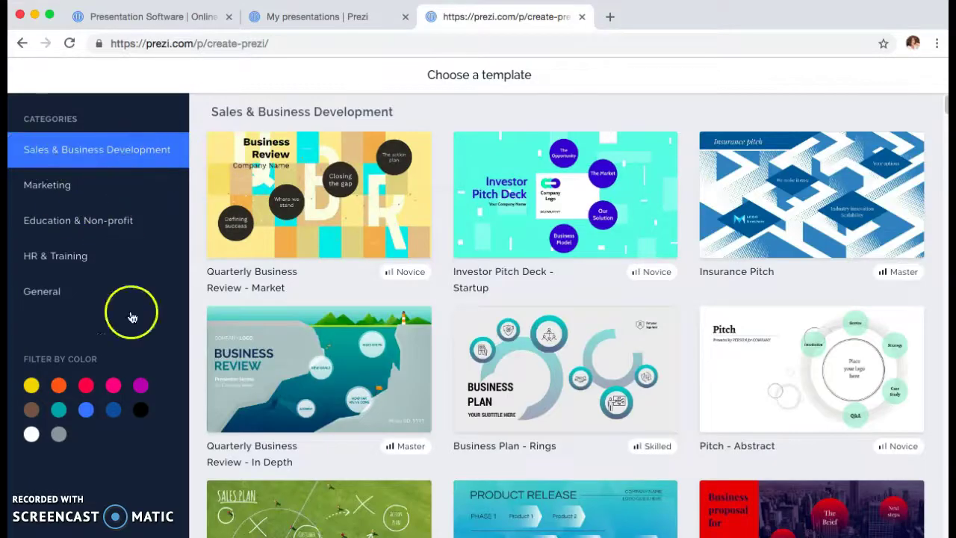
pyautogui.click(141, 394)
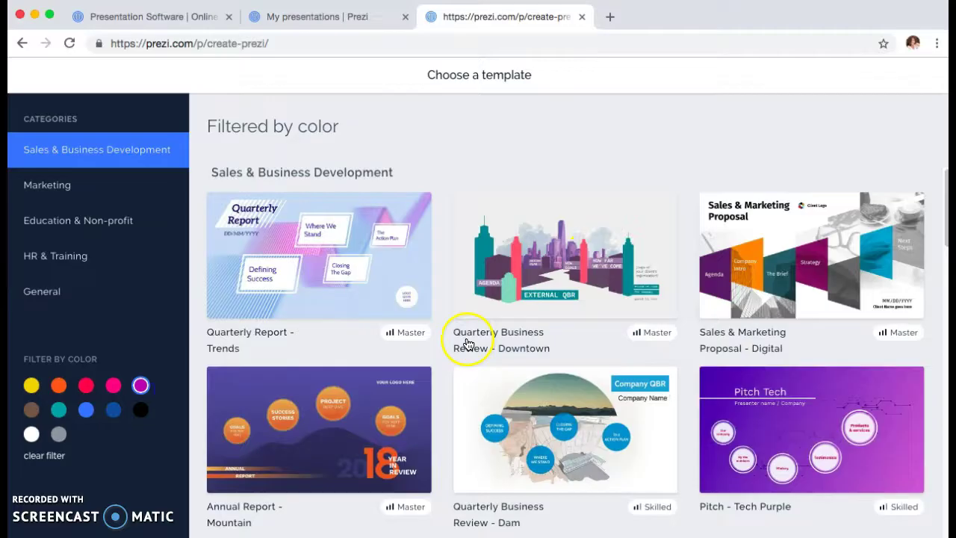
pyautogui.click(387, 439)
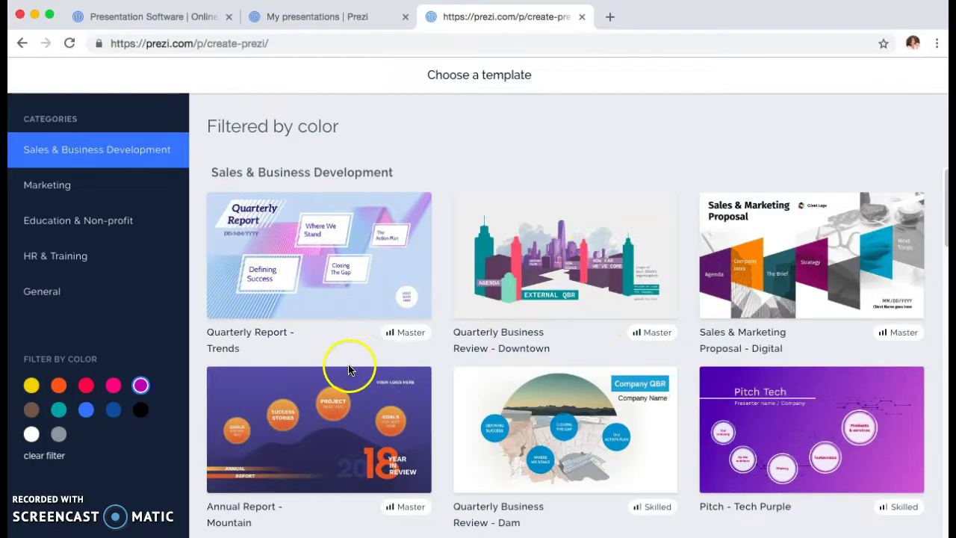
pyautogui.scroll(-1, 351, 372)
pyautogui.click(834, 386)
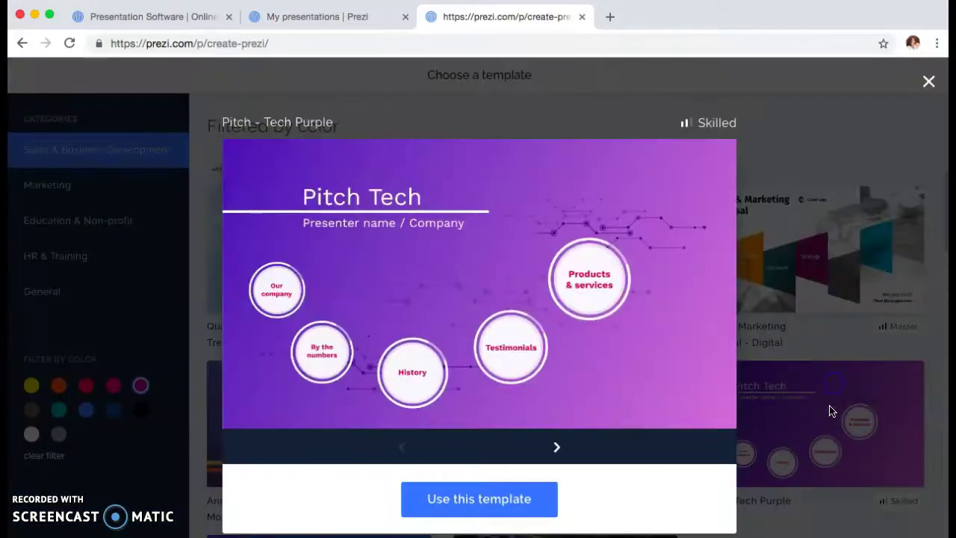
# Use the Pitch - Tech Purple template, titled 'Prezi Demonstration', shared with anyone on the web
pyautogui.click(497, 506)
pyautogui.click(348, 422)
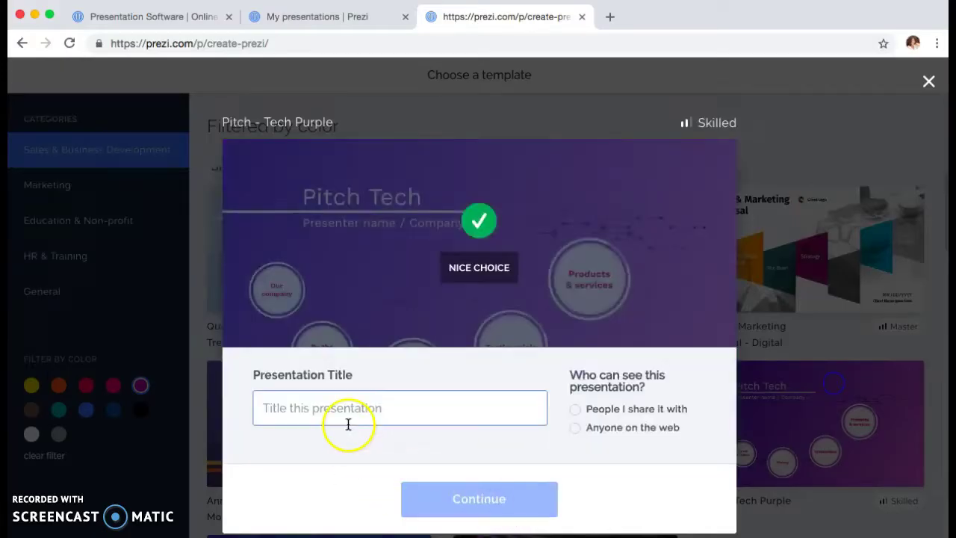
pyautogui.tripleClick(333, 410)
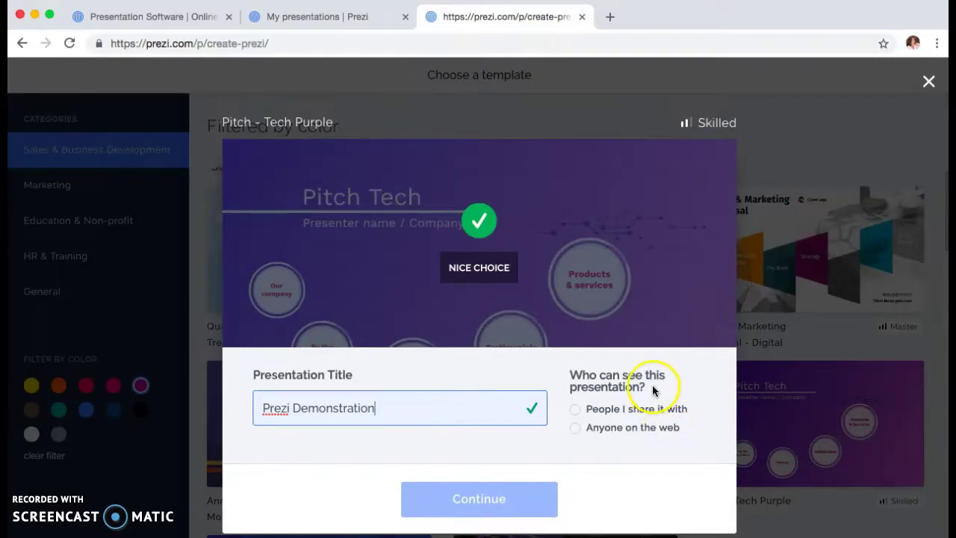
pyautogui.click(574, 427)
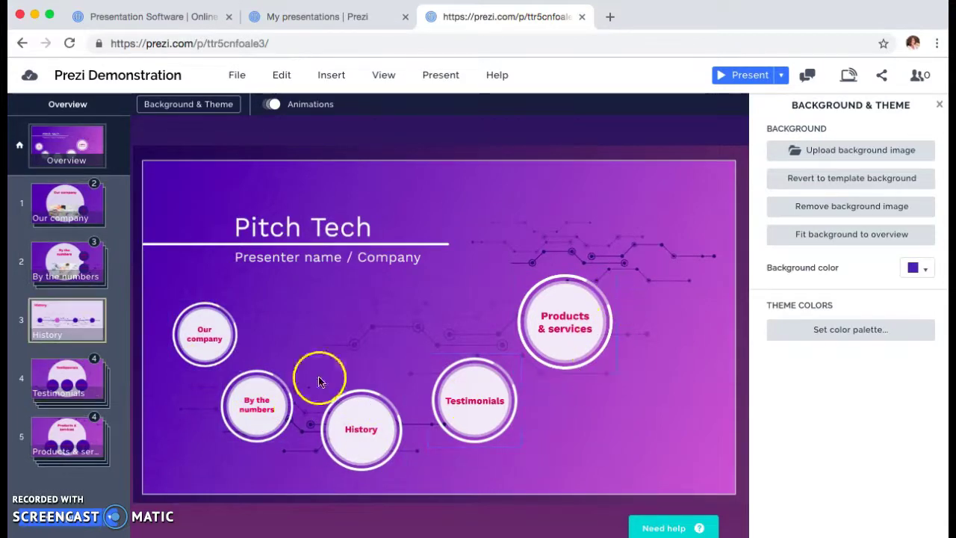
# Open the Our company topic and delete both its left and right template photos
pyautogui.click(65, 218)
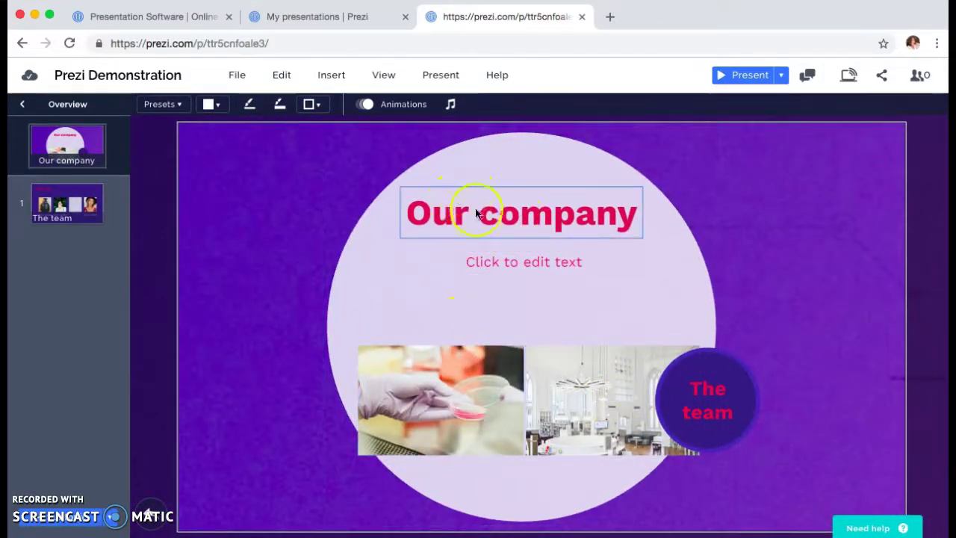
pyautogui.rightClick(431, 417)
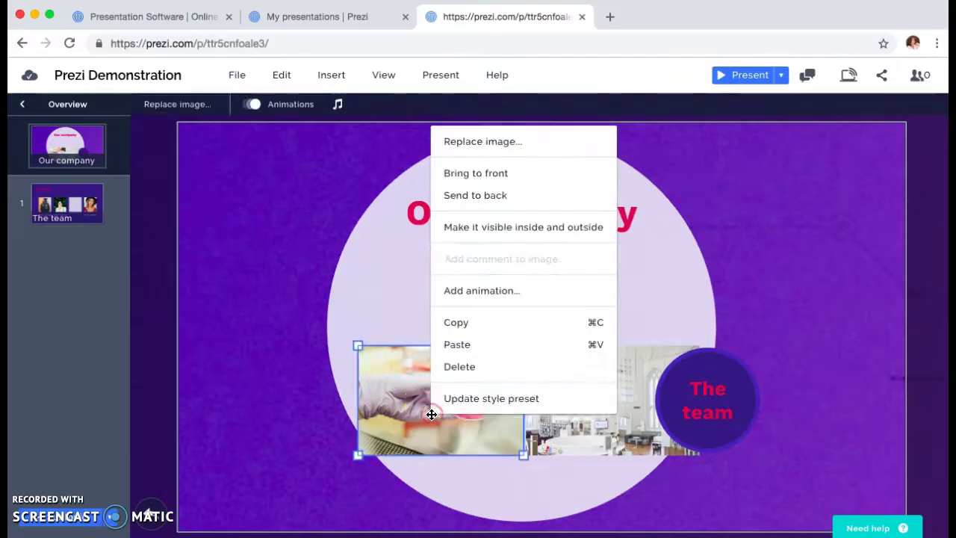
pyautogui.click(484, 359)
pyautogui.rightClick(549, 396)
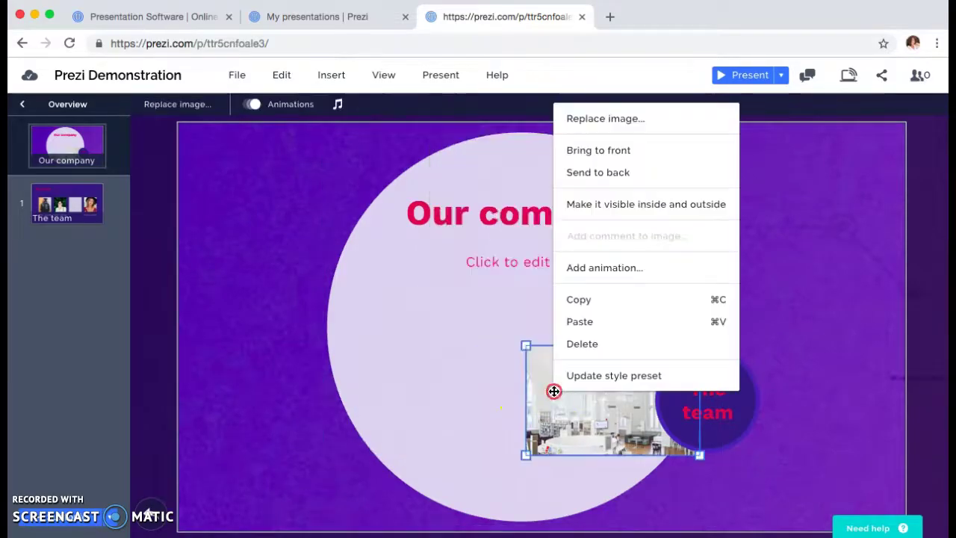
pyautogui.click(606, 341)
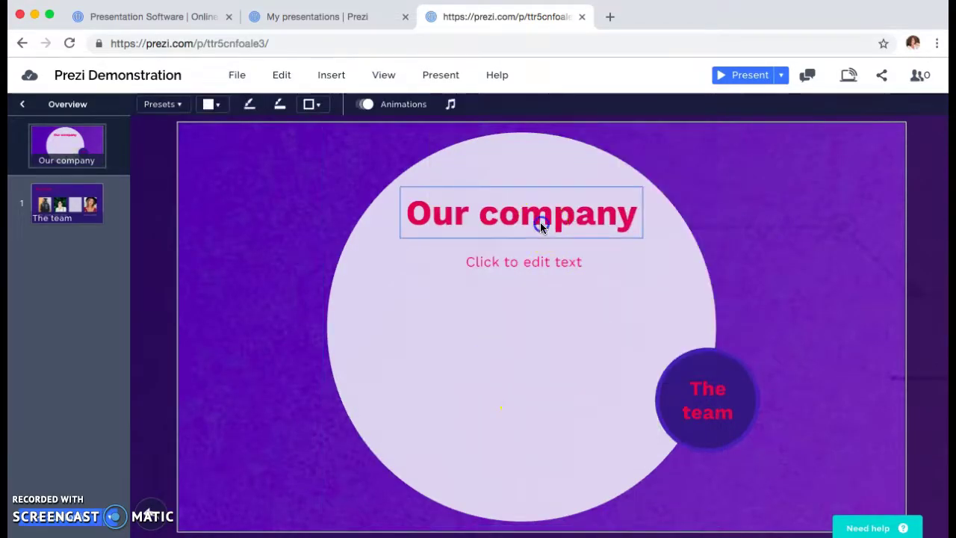
# Replace the Our company heading with the word 'Text'
pyautogui.click(541, 221)
pyautogui.doubleClick(546, 219)
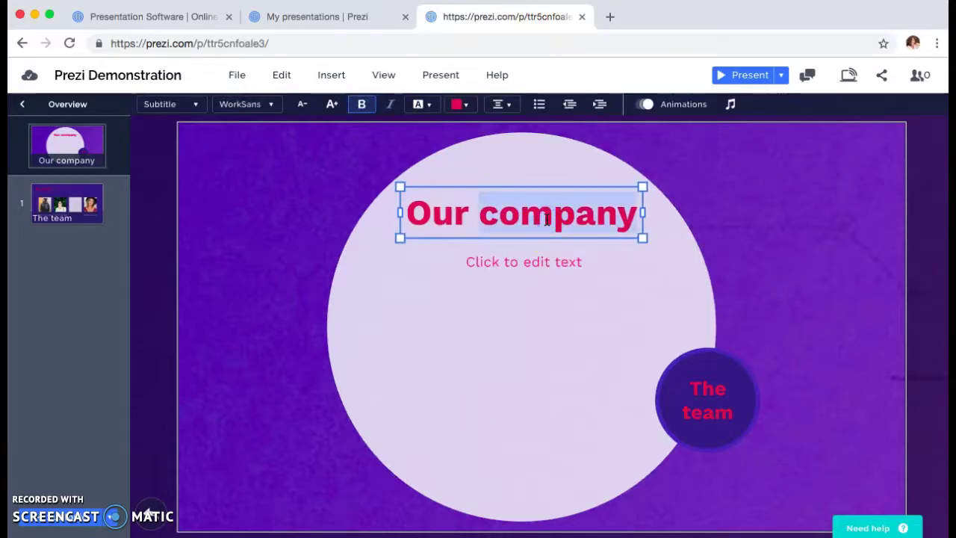
pyautogui.press('BackSpace')
pyautogui.press('BackSpace')
pyautogui.press('BackSpace')
pyautogui.press('BackSpace')
pyautogui.press('BackSpace')
pyautogui.write('Te')
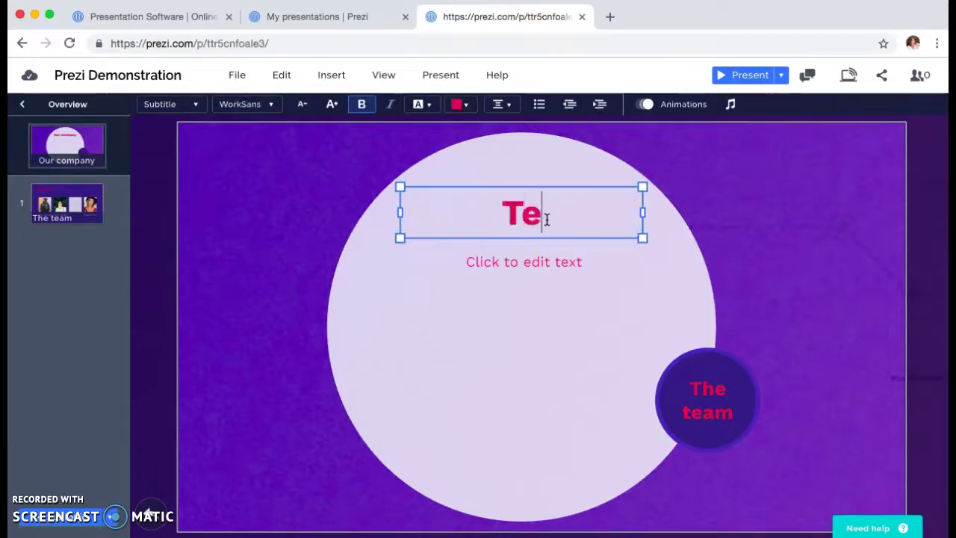
pyautogui.write('xt')
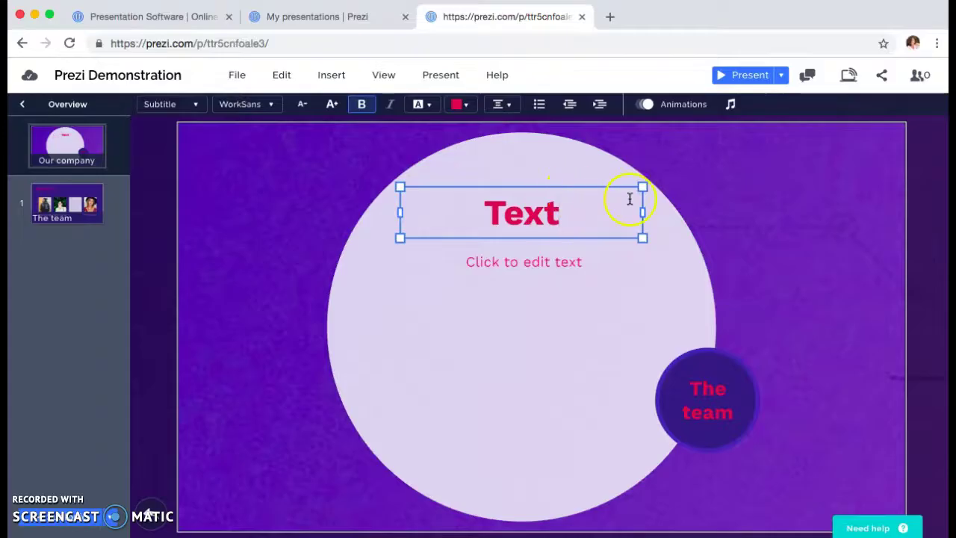
pyautogui.moveTo(610, 206); pyautogui.dragTo(474, 220)
# Make the 'Text' heading magenta, larger, left-aligned and set in Alegreya
pyautogui.click(457, 104)
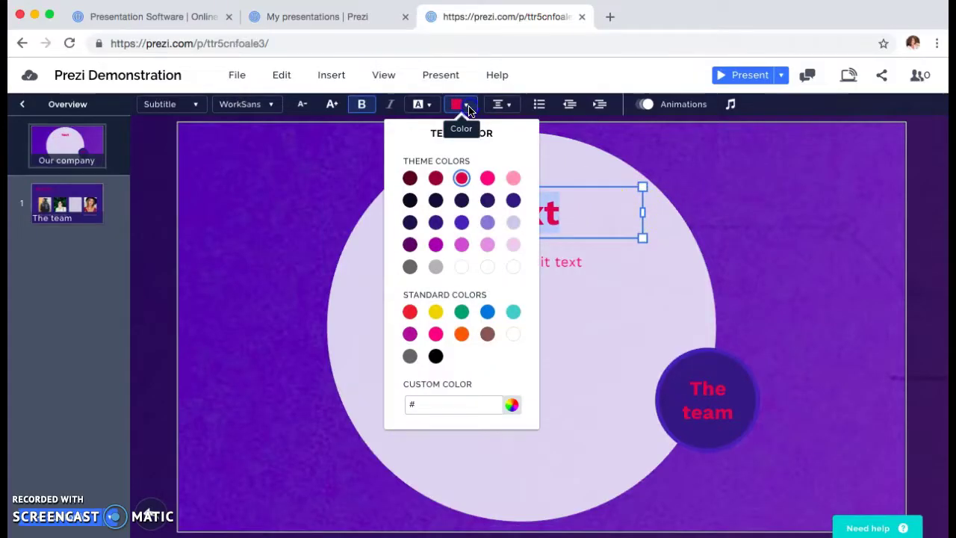
pyautogui.click(436, 245)
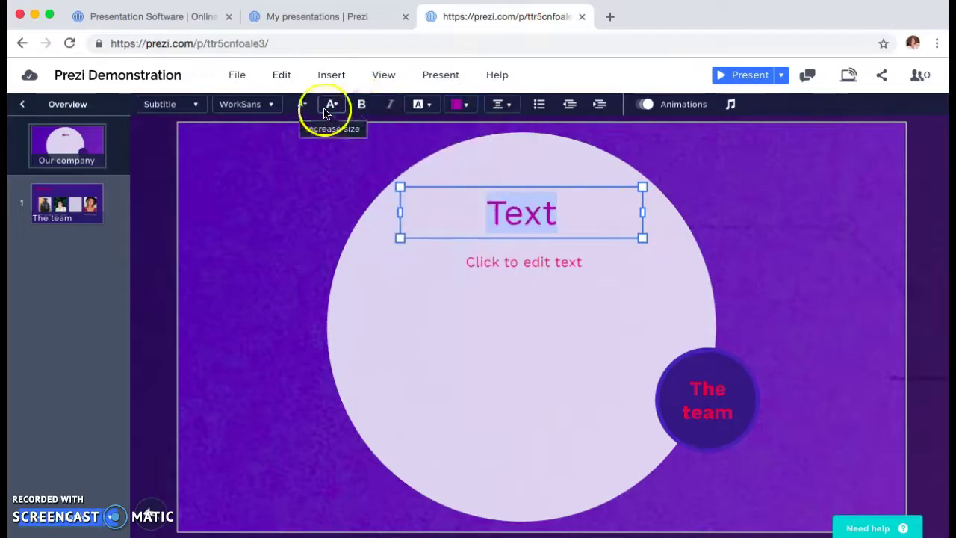
pyautogui.click(326, 110)
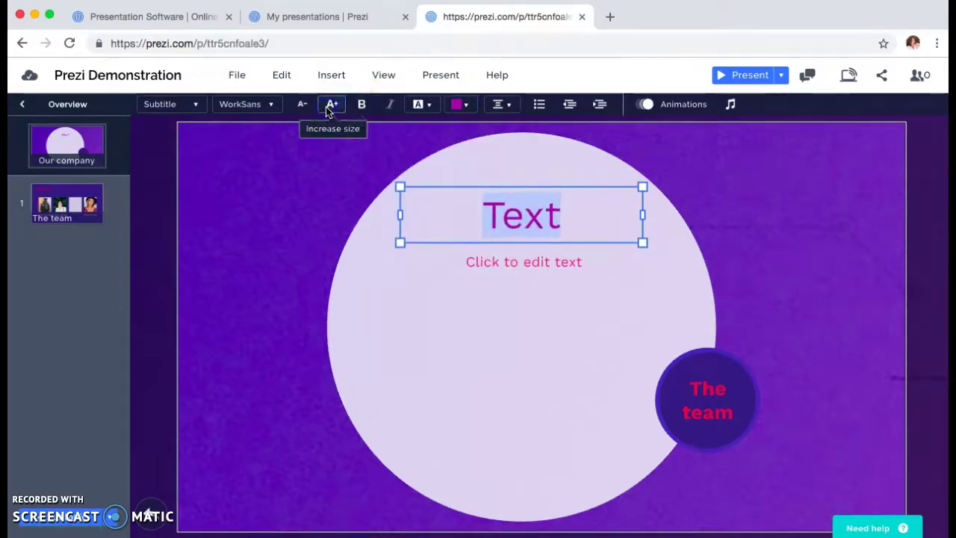
pyautogui.click(497, 104)
pyautogui.click(461, 139)
pyautogui.click(240, 110)
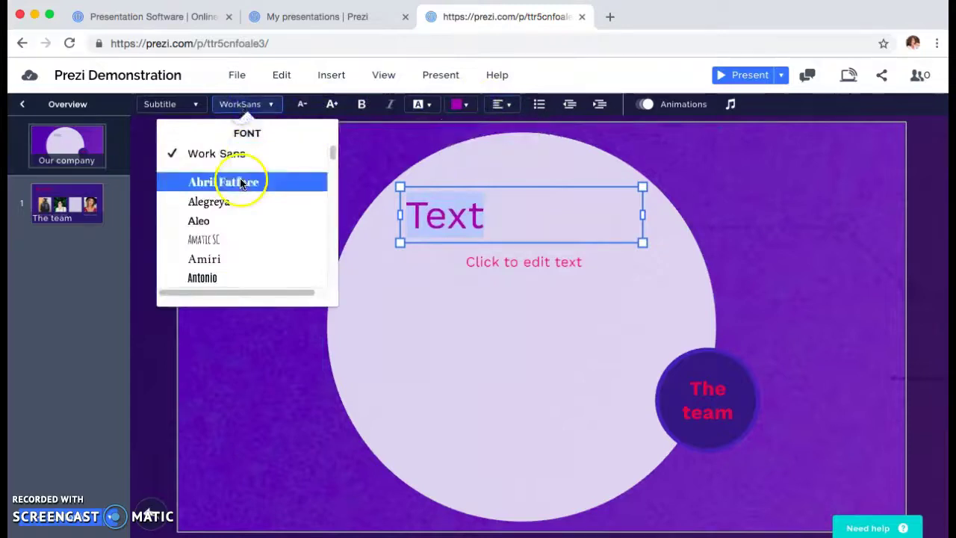
pyautogui.click(232, 207)
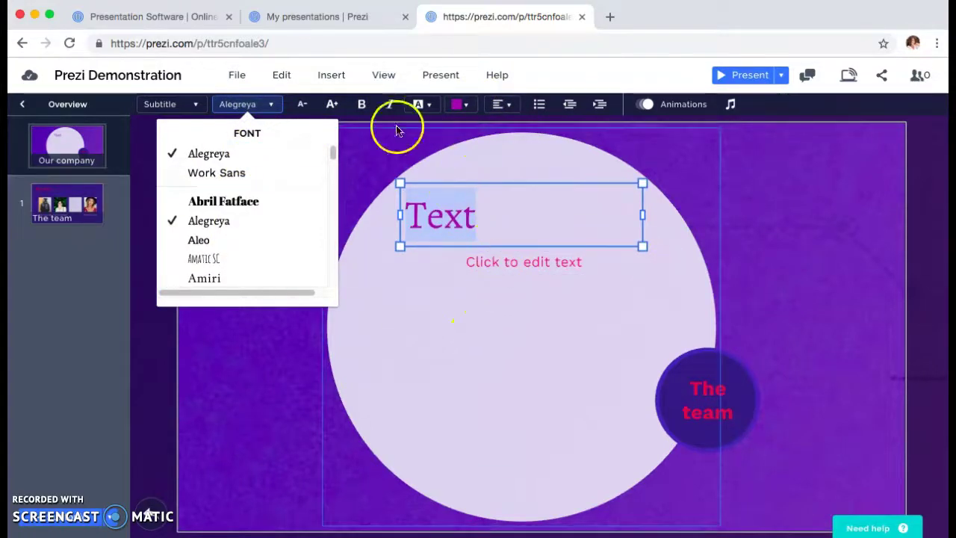
pyautogui.click(328, 78)
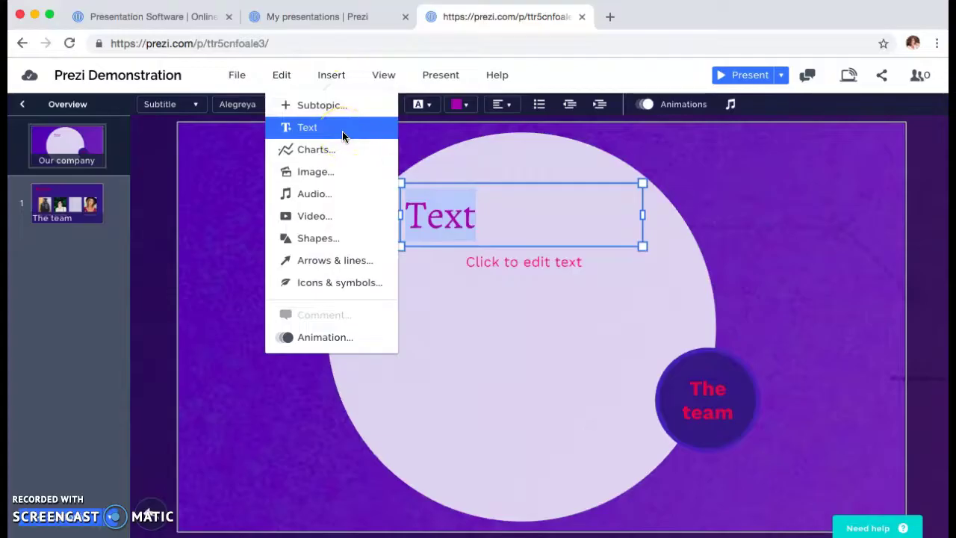
# Insert the flower photo from a file into the Our company topic
pyautogui.click(313, 178)
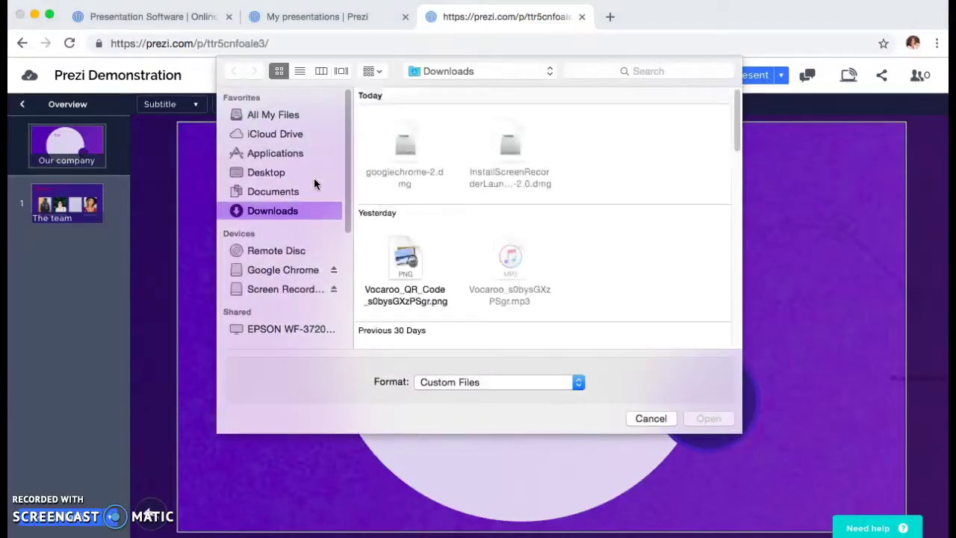
pyautogui.moveTo(737, 116); pyautogui.dragTo(739, 307)
pyautogui.click(524, 327)
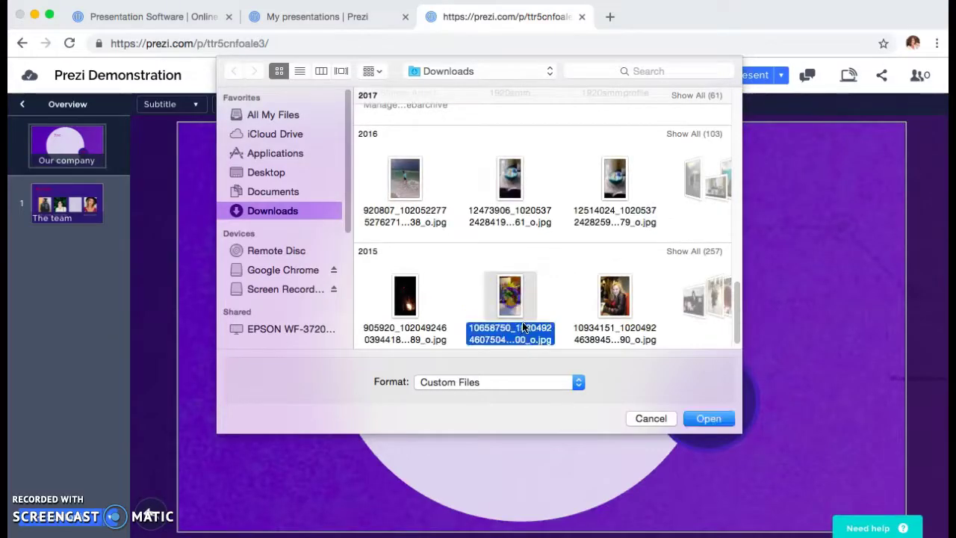
pyautogui.click(710, 419)
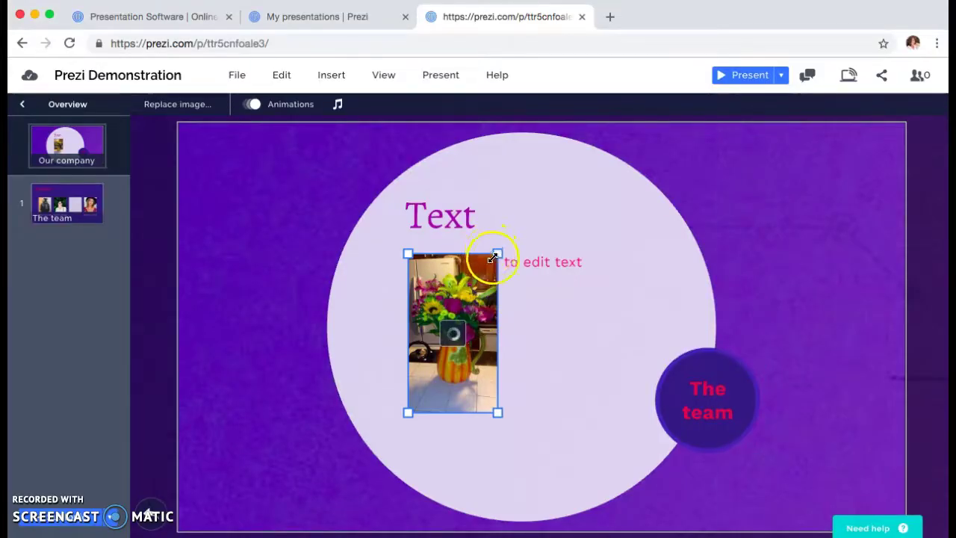
# Enlarge the flower photo and place it below the subtitle, then return to the overview
pyautogui.moveTo(456, 296); pyautogui.dragTo(501, 332)
pyautogui.click(539, 303)
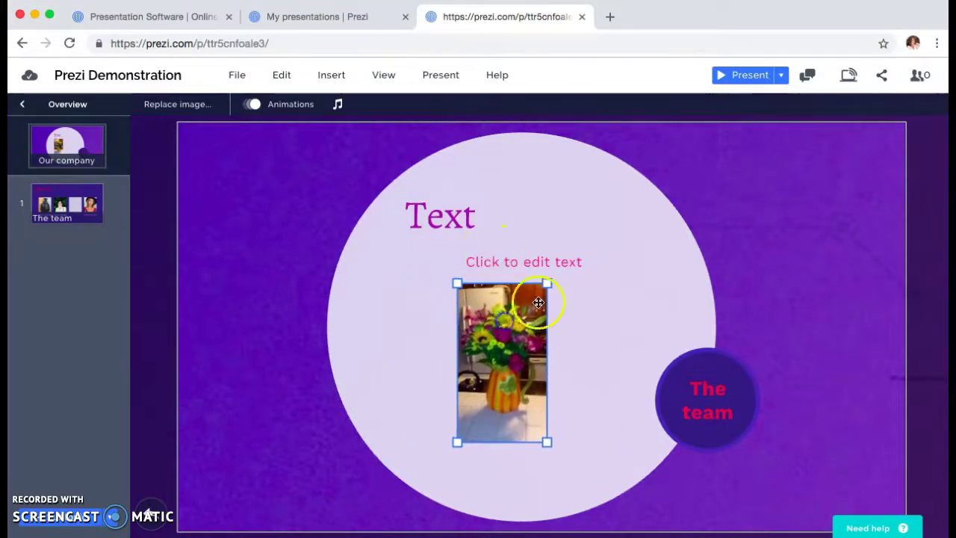
pyautogui.moveTo(561, 280); pyautogui.dragTo(617, 245)
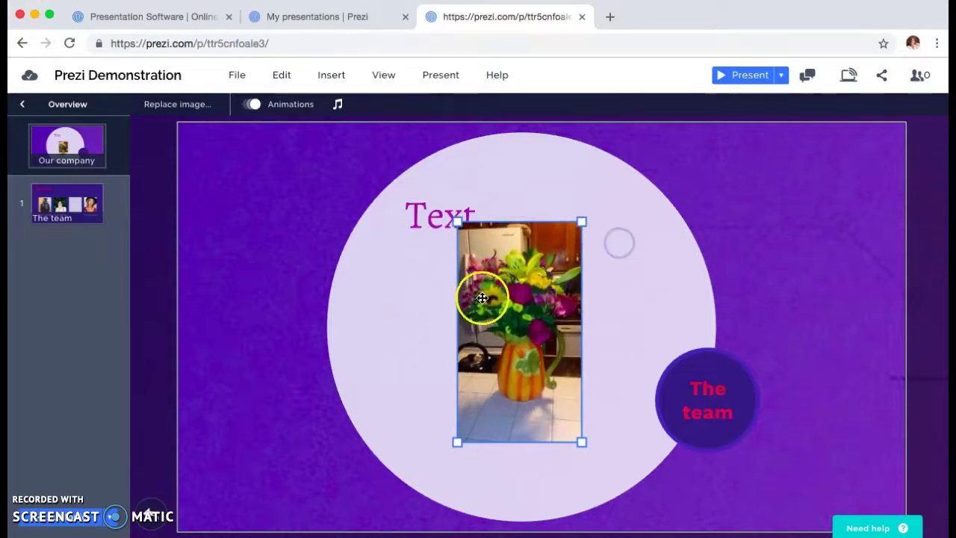
pyautogui.moveTo(480, 292); pyautogui.dragTo(509, 323)
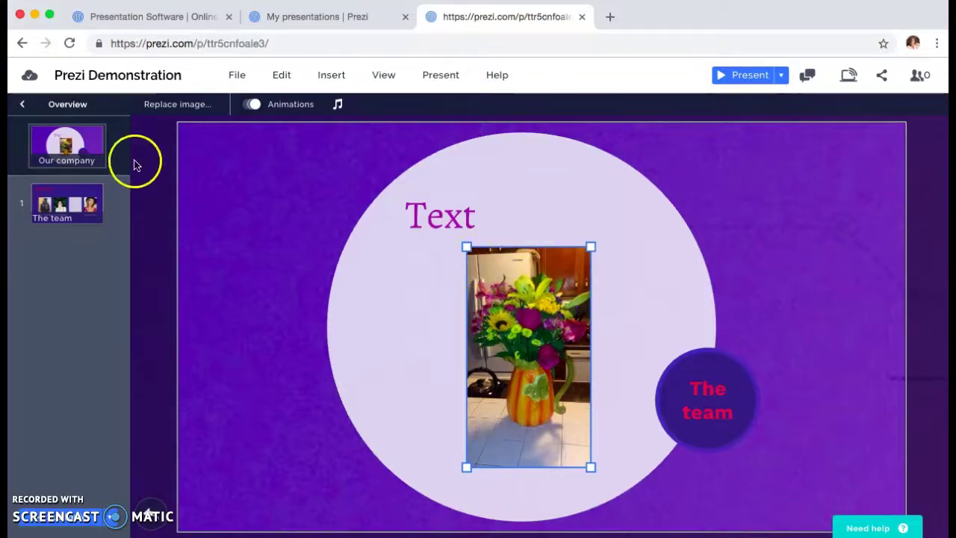
pyautogui.click(69, 106)
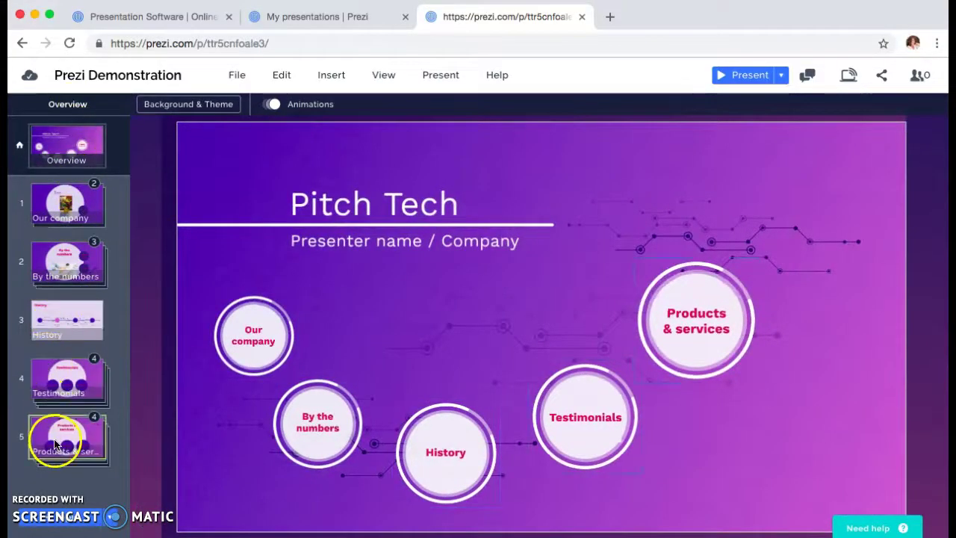
# Add a sixth Products & services topic near the top-right, shrink it slightly, and open it
pyautogui.click(73, 525)
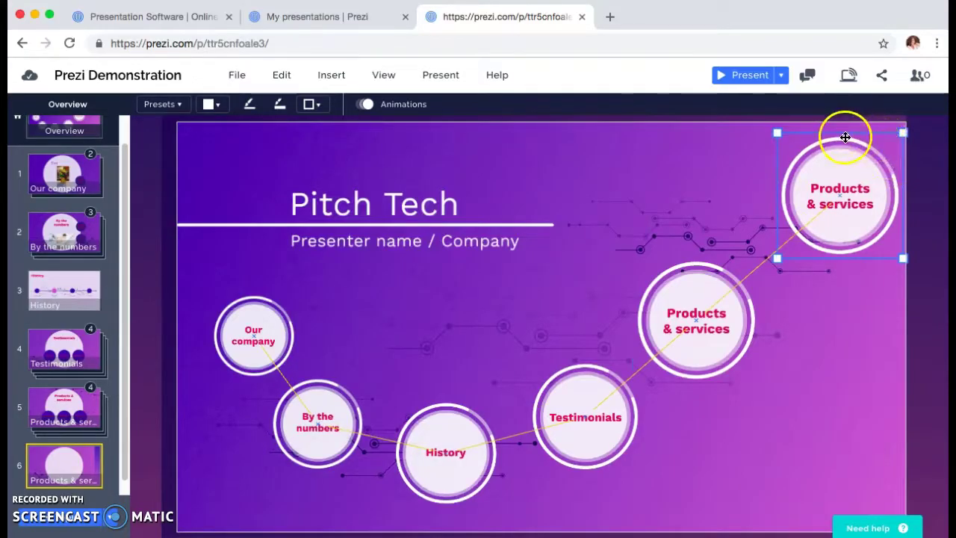
pyautogui.moveTo(836, 137); pyautogui.dragTo(813, 149)
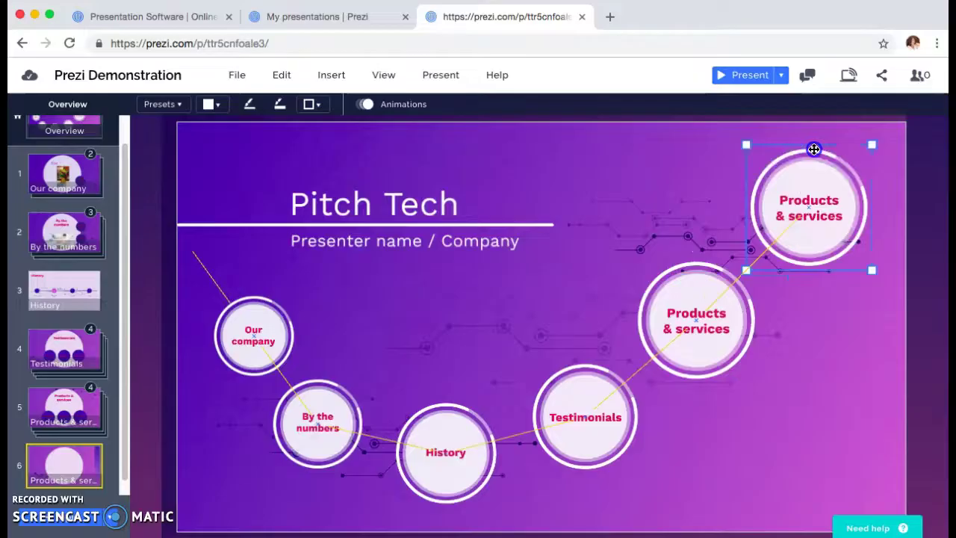
pyautogui.moveTo(873, 145)
pyautogui.mouseDown()
pyautogui.moveTo(850, 167)
pyautogui.moveTo(864, 153)
pyautogui.mouseUp()
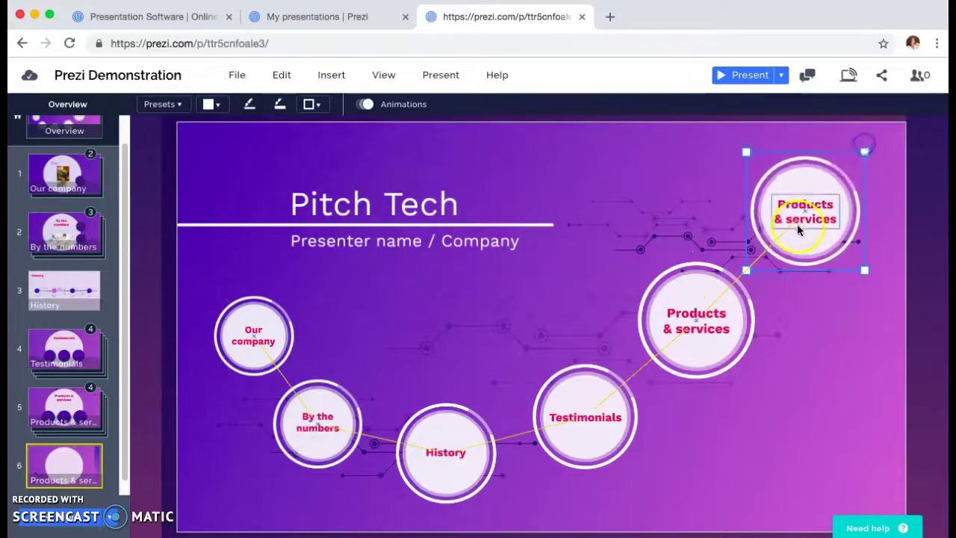
pyautogui.click(801, 219)
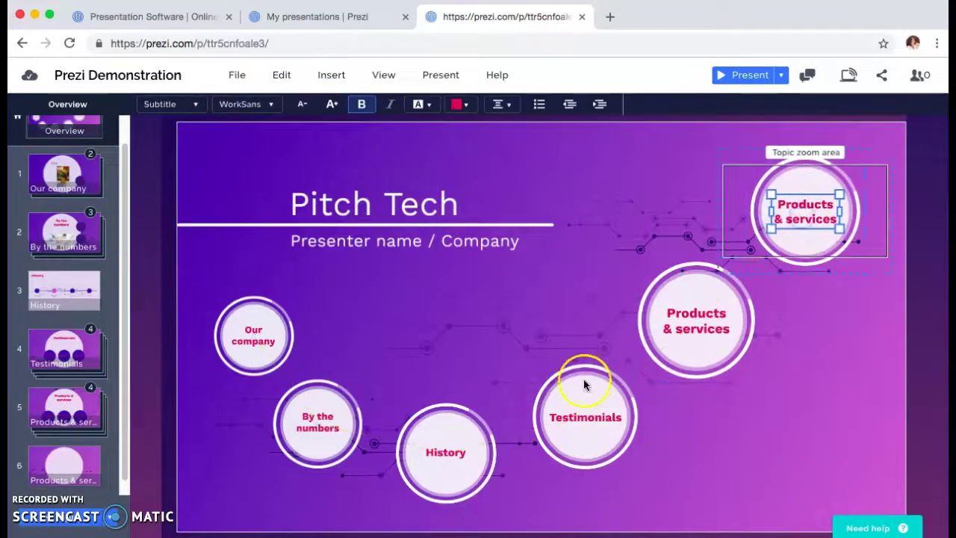
pyautogui.click(82, 463)
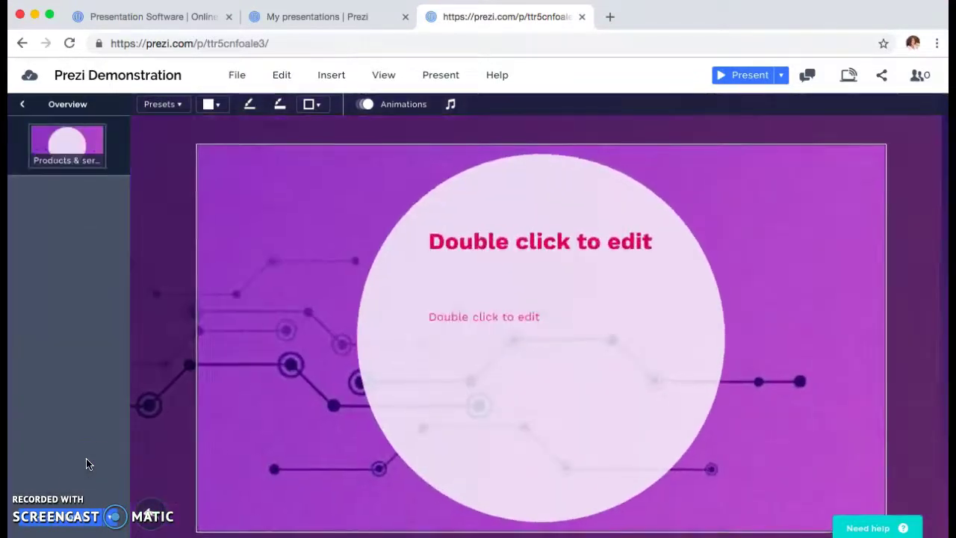
# Add a Title subtopic on the new topic's right, adjust its arc, then return to the overview
pyautogui.click(78, 510)
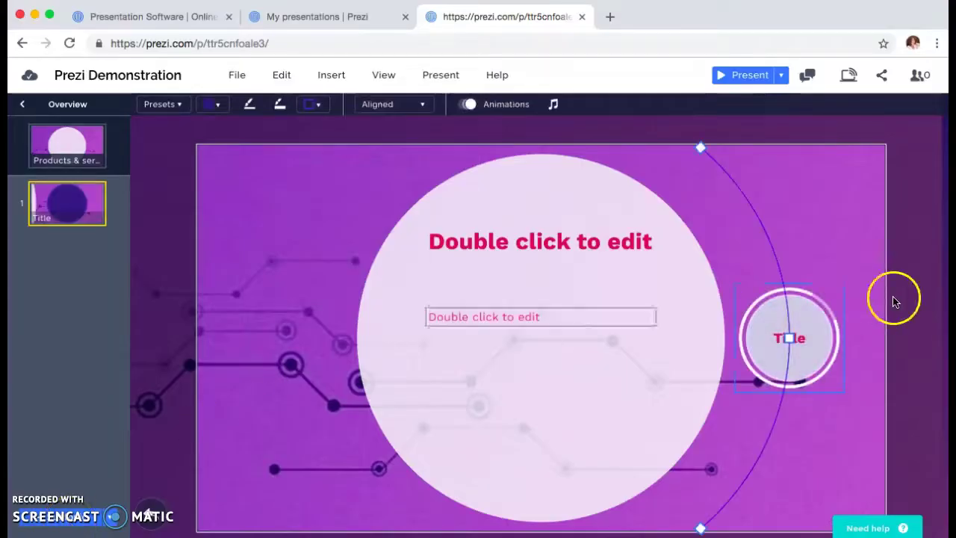
pyautogui.moveTo(802, 288); pyautogui.dragTo(818, 276)
pyautogui.moveTo(718, 120); pyautogui.dragTo(683, 227)
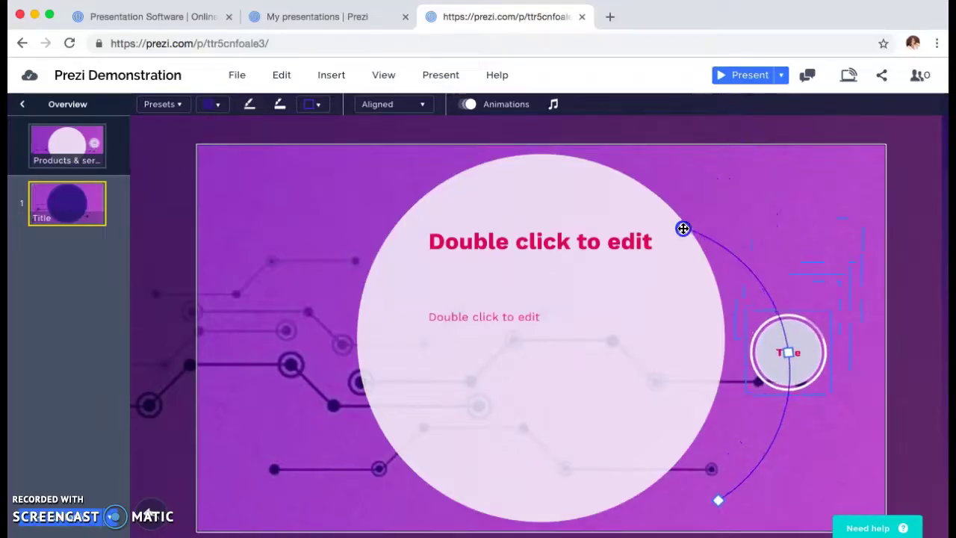
pyautogui.click(86, 211)
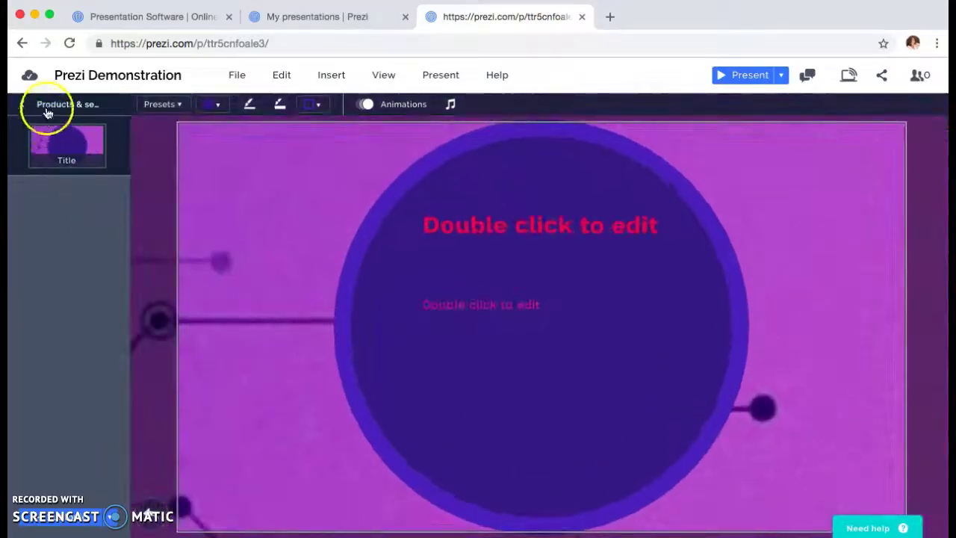
pyautogui.click(49, 110)
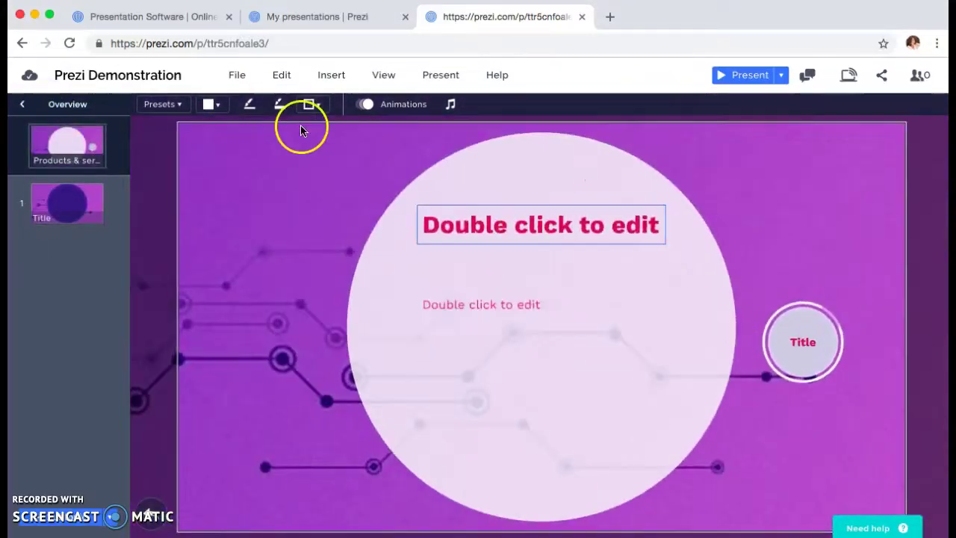
pyautogui.click(77, 105)
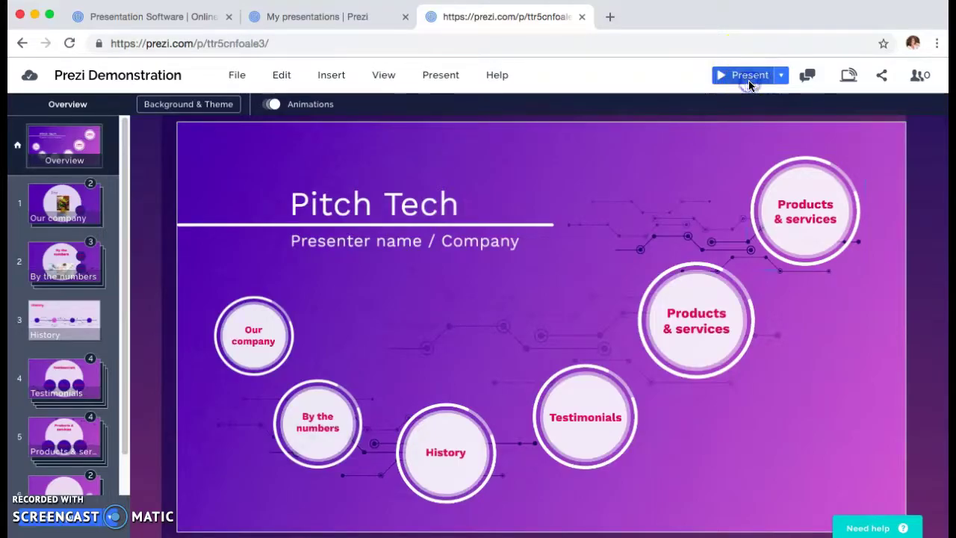
# Present full screen through the new topic, Our company, The team and By the numbers to Global sales, then exit
pyautogui.click(750, 75)
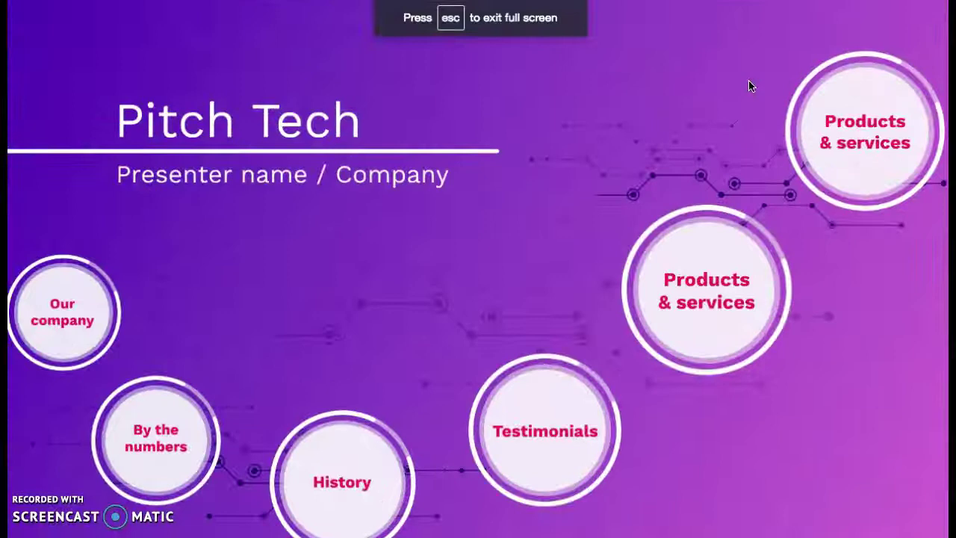
pyautogui.press('Right')
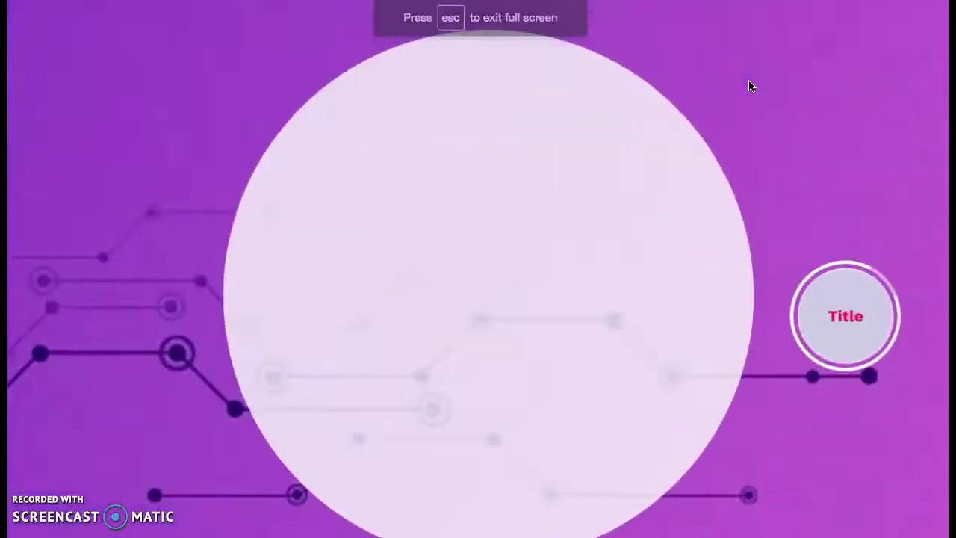
pyautogui.press('Right')
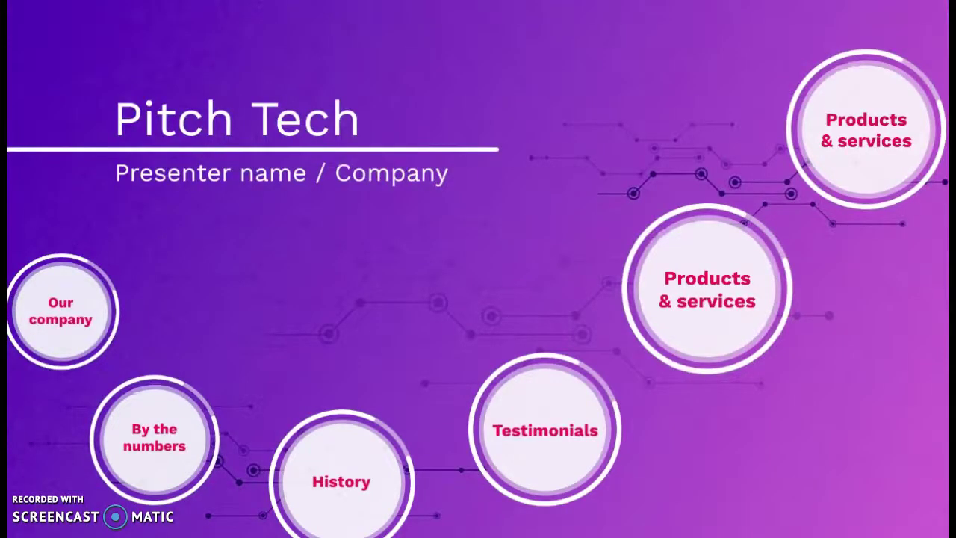
pyautogui.press('Right')
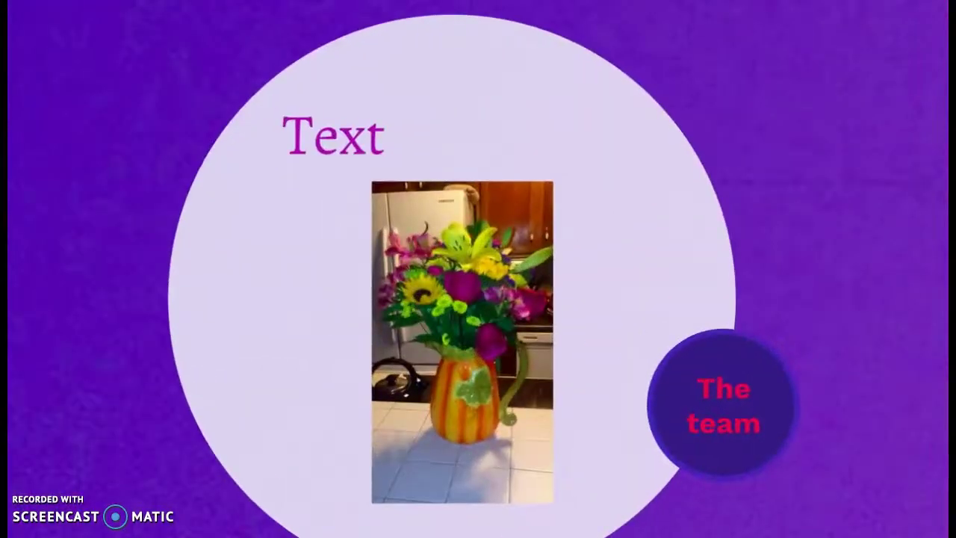
pyautogui.press('Right')
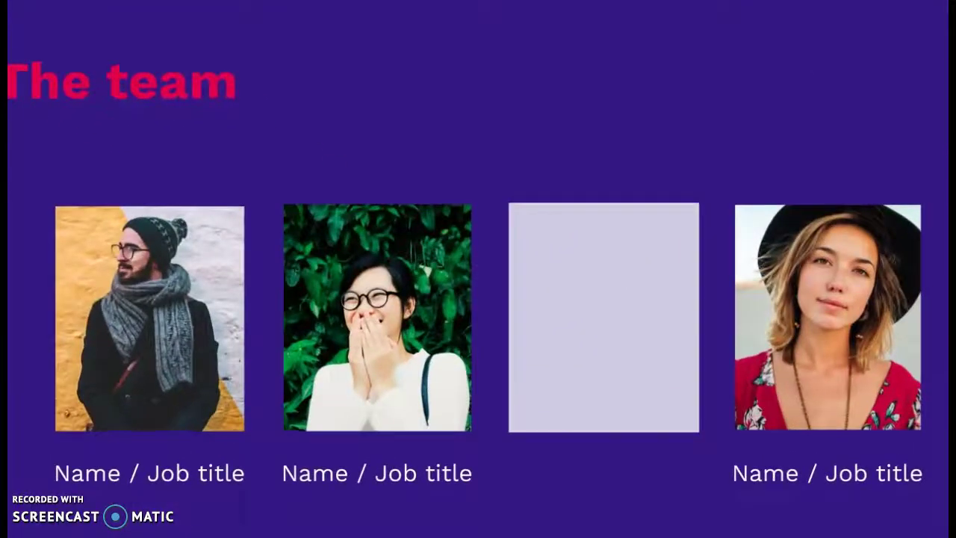
pyautogui.press('Right')
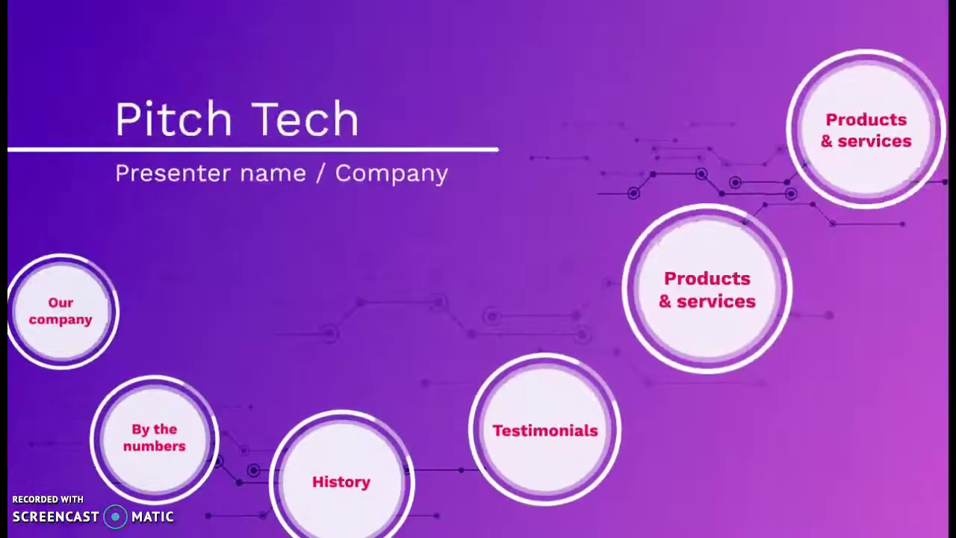
pyautogui.press('Right')
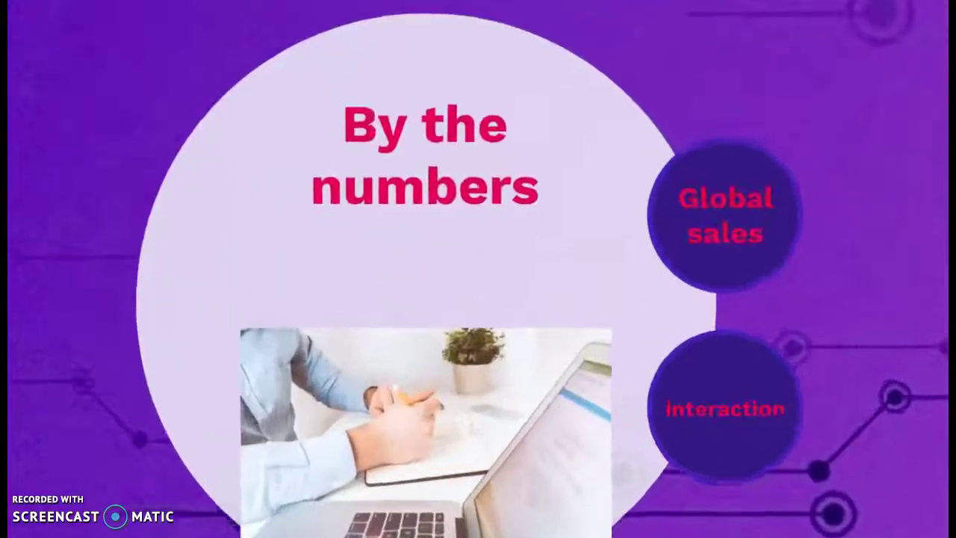
pyautogui.press('Right')
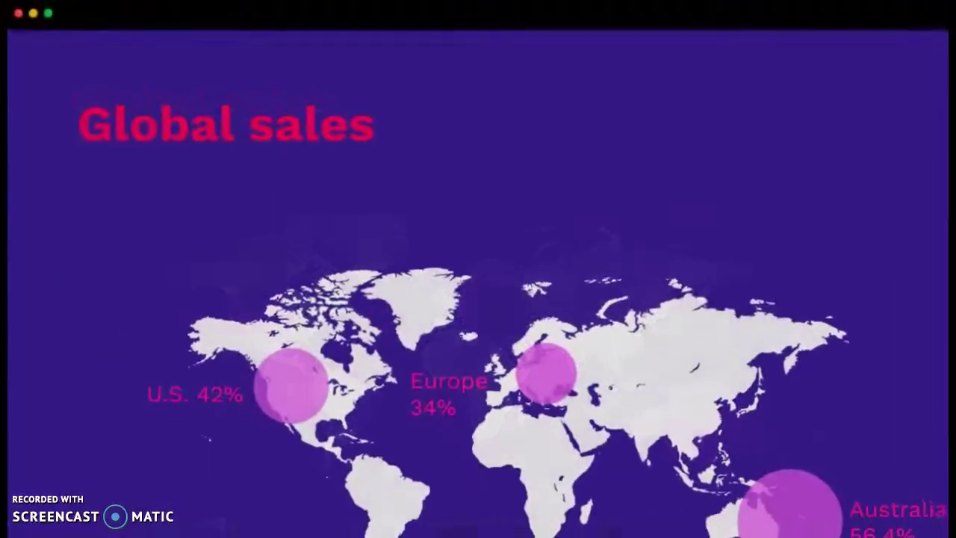
pyautogui.press('Escape')
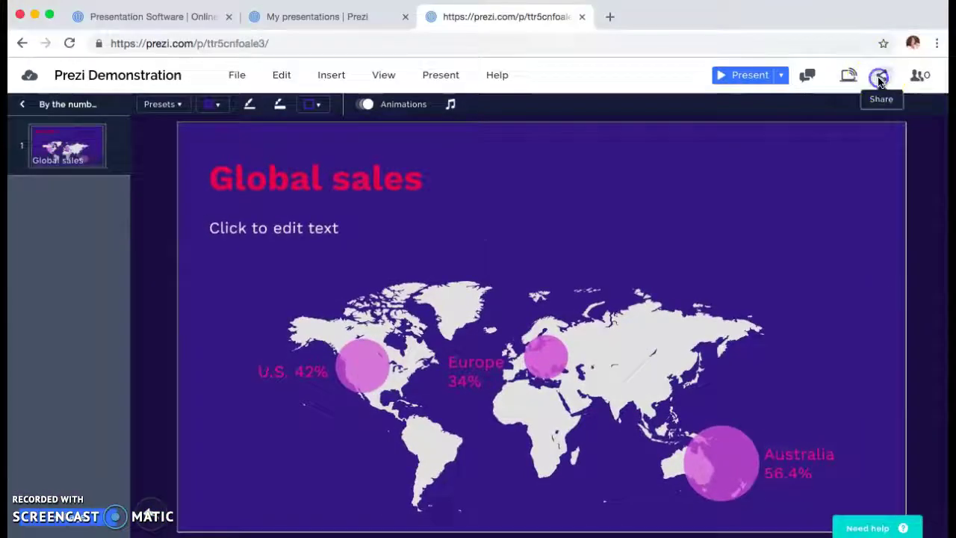
# Check the presentation's View links sharing dialog and its web address, then close it
pyautogui.click(879, 80)
pyautogui.click(261, 39)
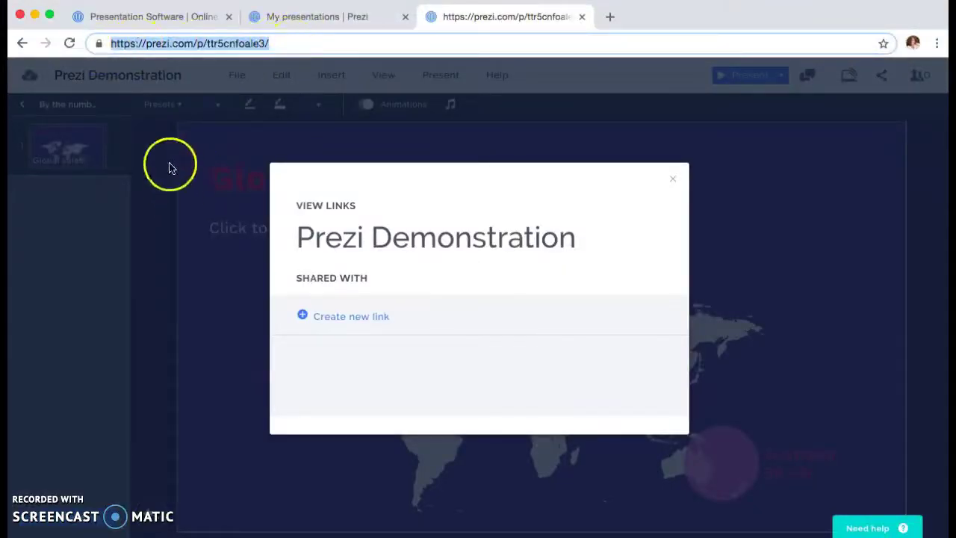
pyautogui.click(155, 144)
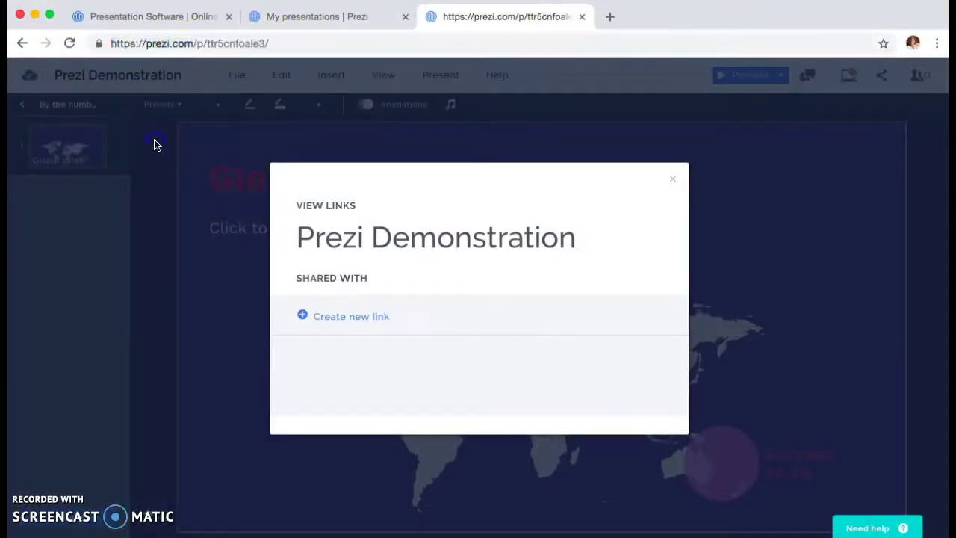
pyautogui.click(674, 181)
# Zoom out via By the numbers to the full presentation overview
pyautogui.click(346, 156)
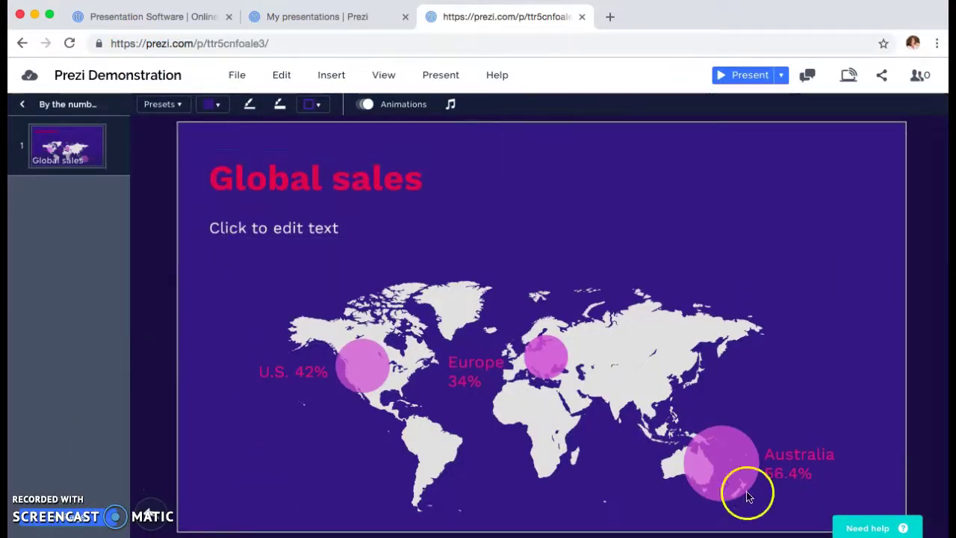
pyautogui.click(72, 107)
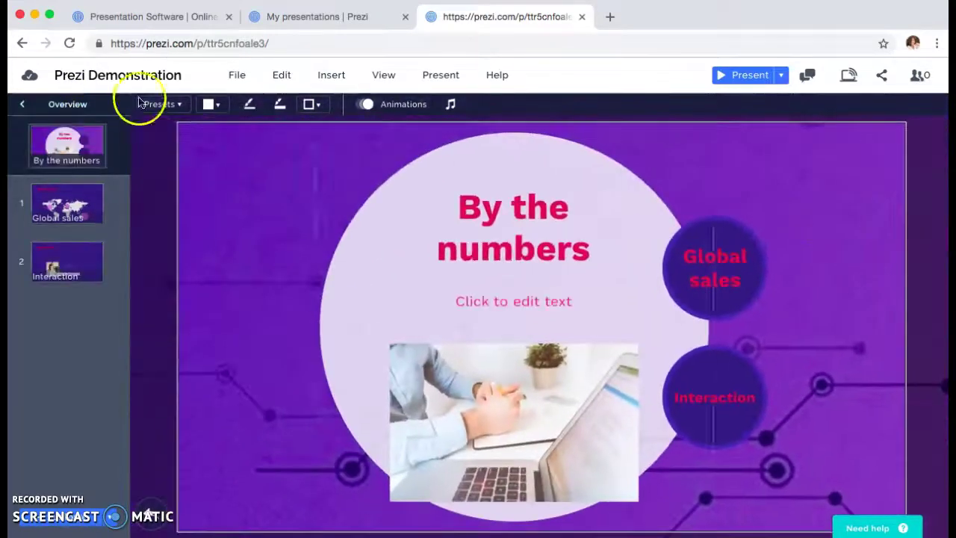
pyautogui.click(77, 106)
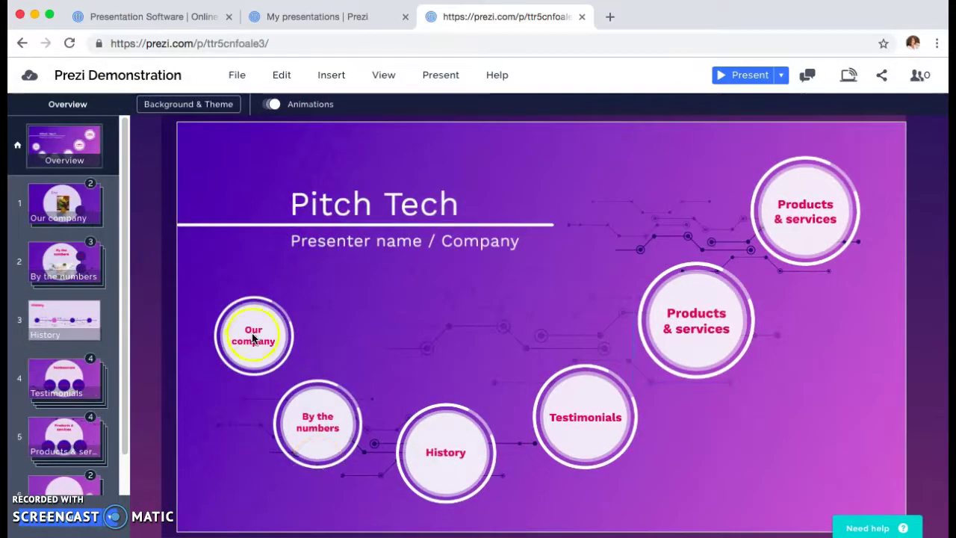
# Go to My presentations and launch the Prezi Demonstration viewer from its card
pyautogui.click(241, 76)
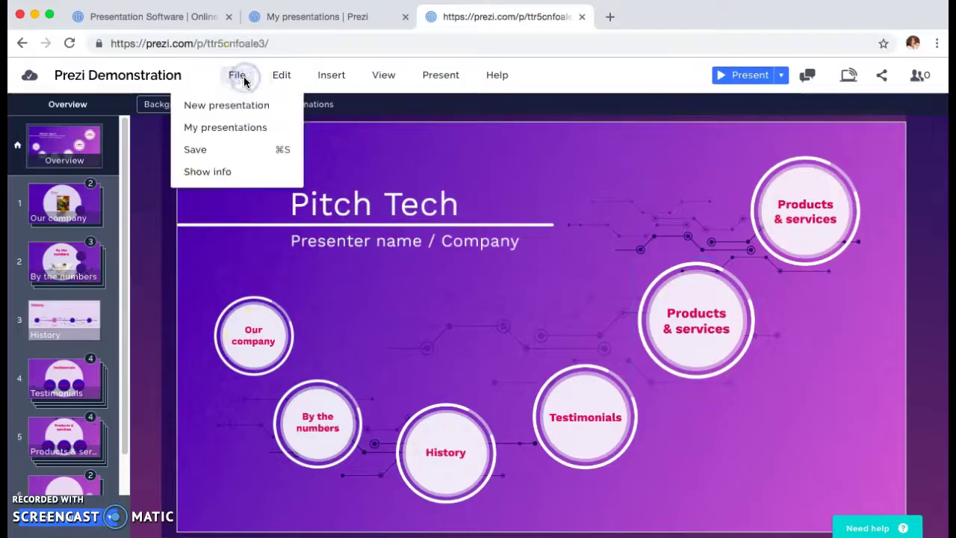
pyautogui.click(242, 127)
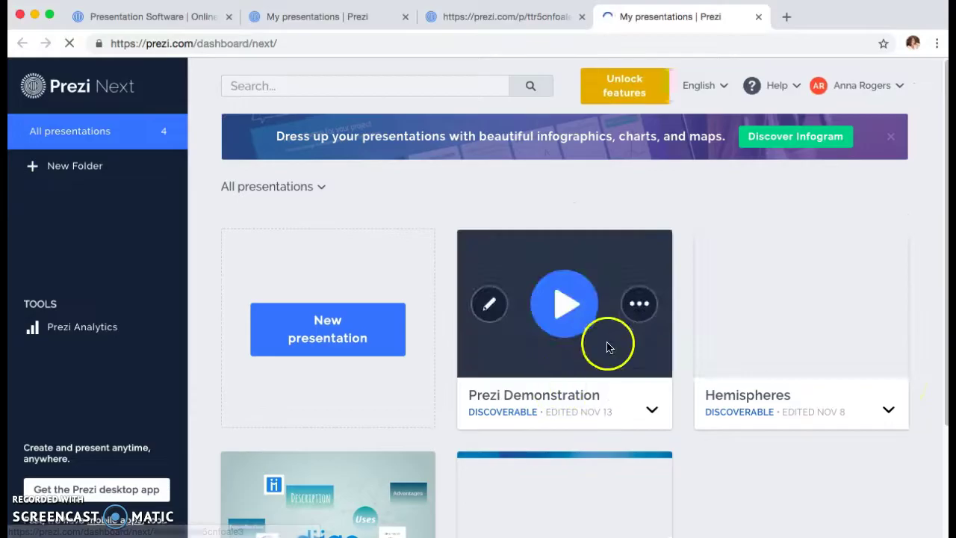
pyautogui.click(568, 327)
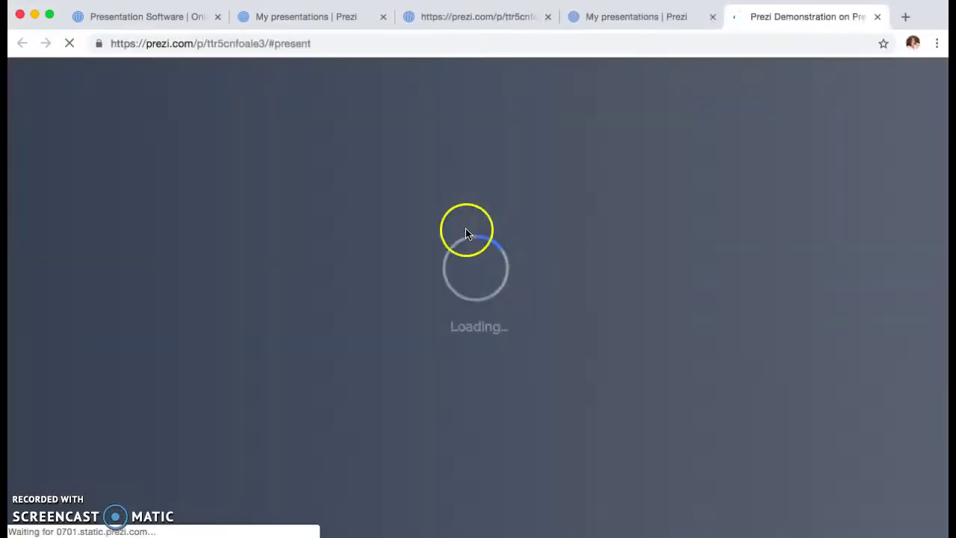
pyautogui.click(469, 271)
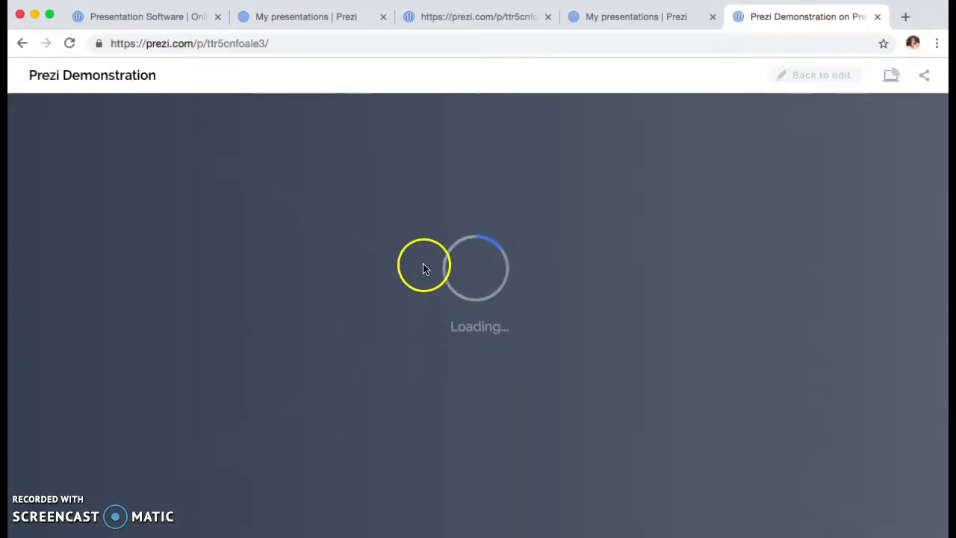